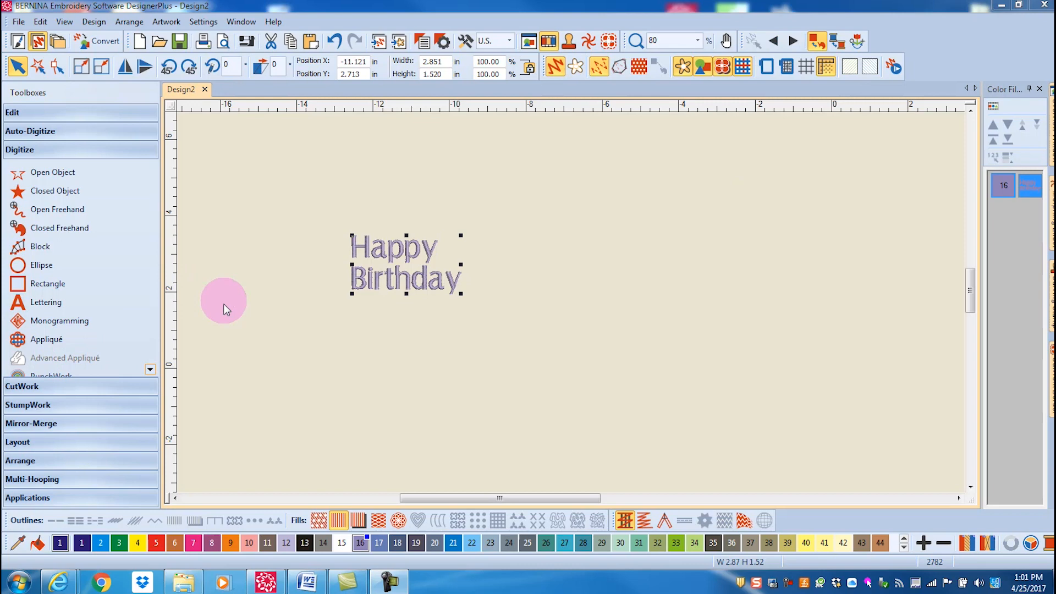
Raise the lettering's letter spacing to 0.075 in in Object Properties and apply it.
double_click(405, 281)
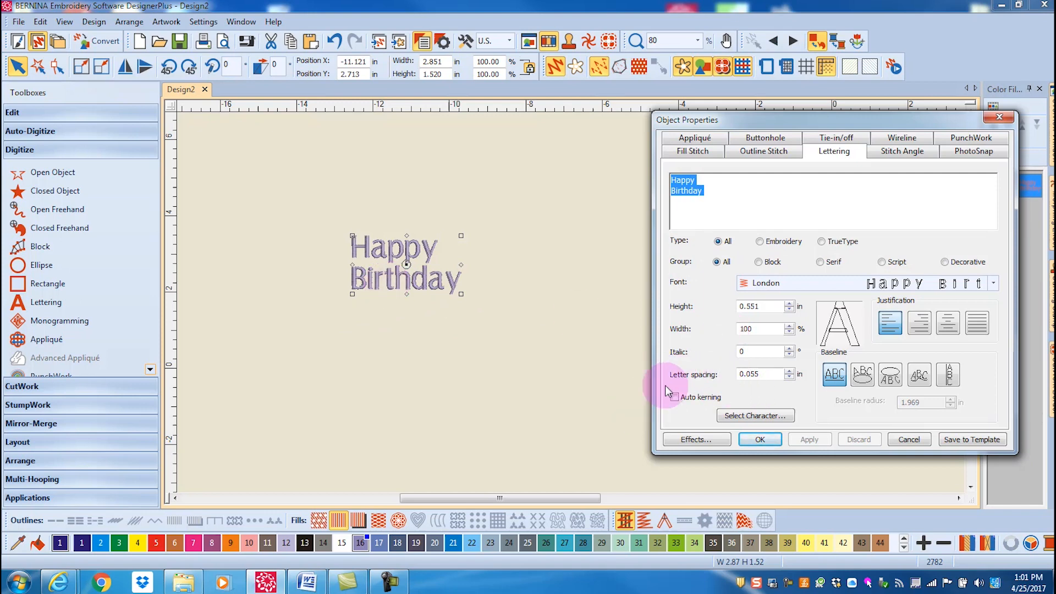
click(790, 370)
click(790, 371)
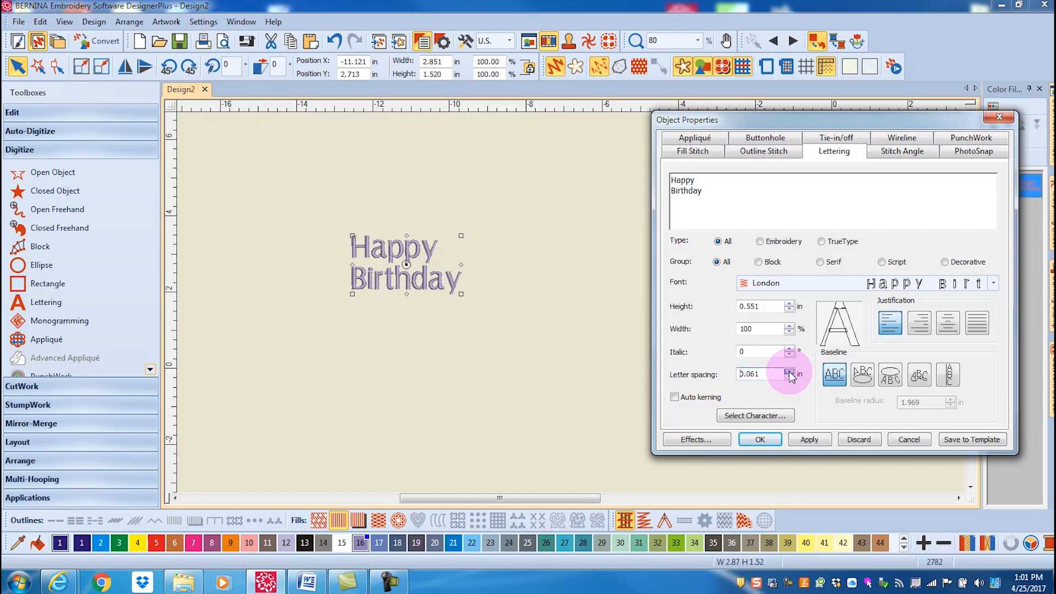
click(790, 371)
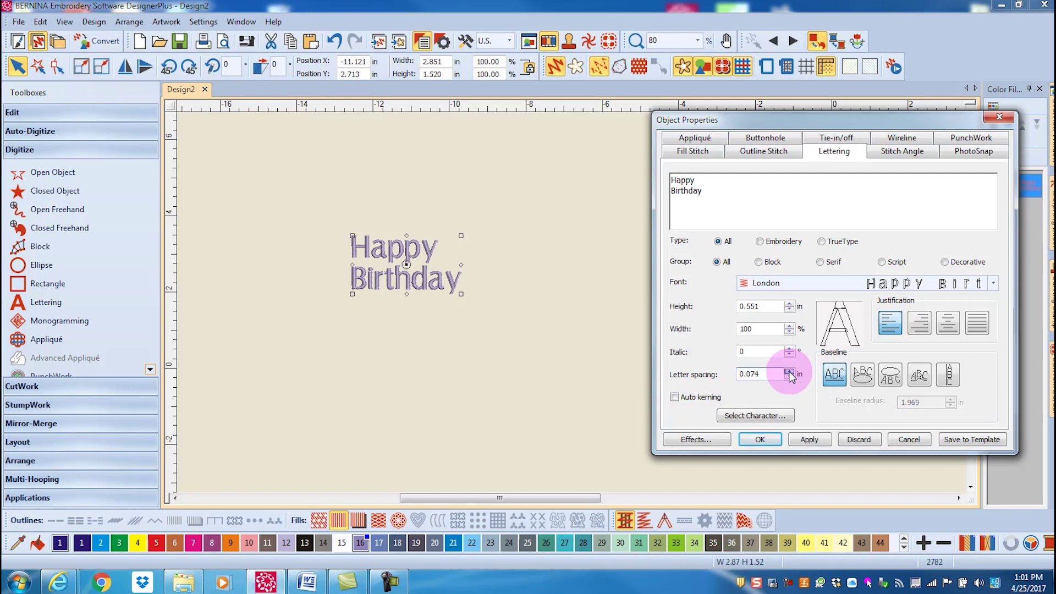
click(812, 439)
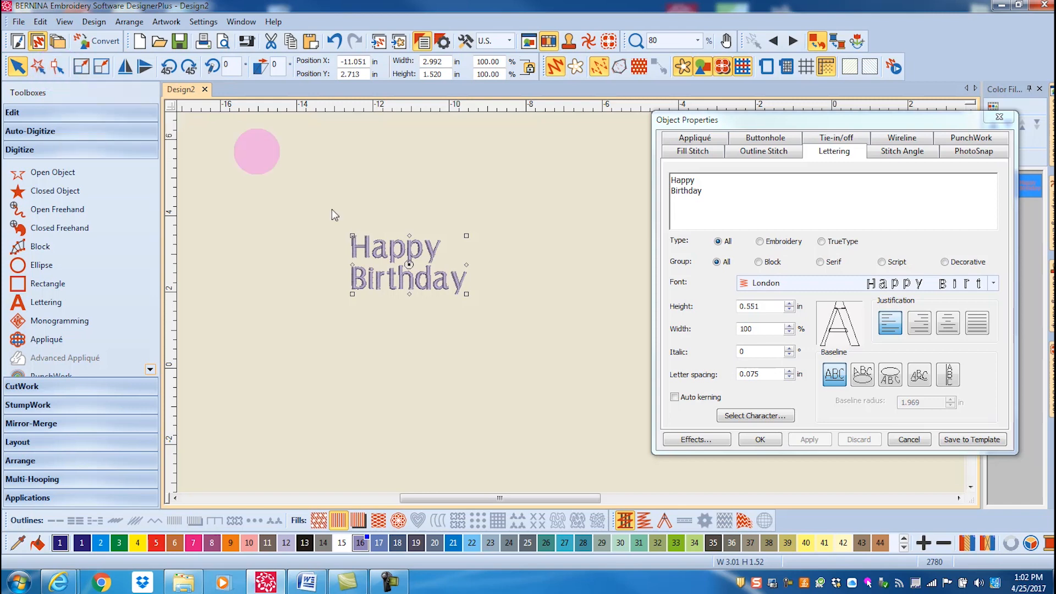
In Reshape mode, drag the spacing control point outward until letter spacing reads 0.232 in.
click(58, 68)
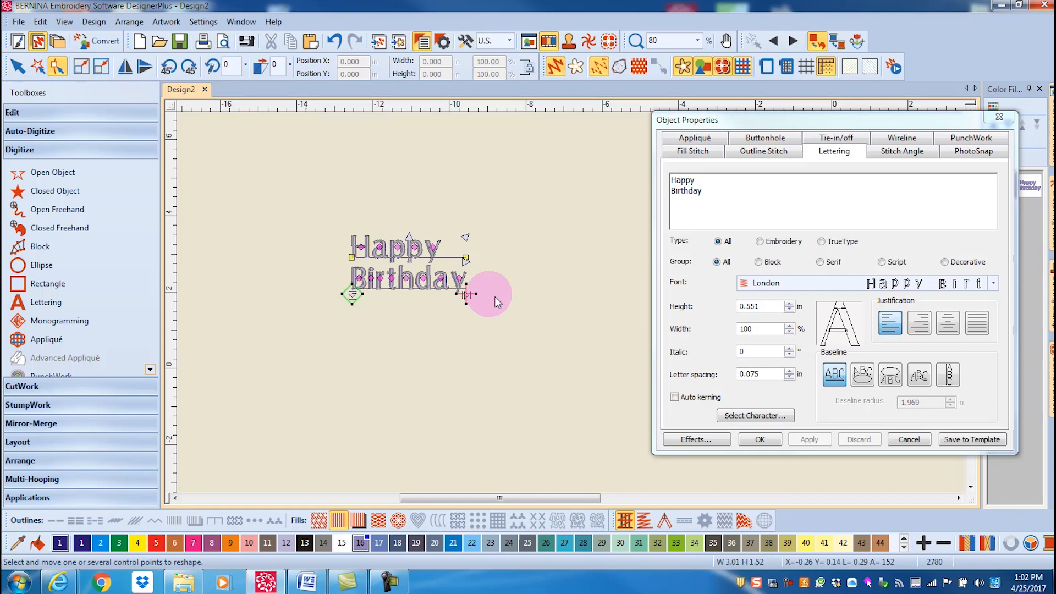
drag(467, 295, 476, 329)
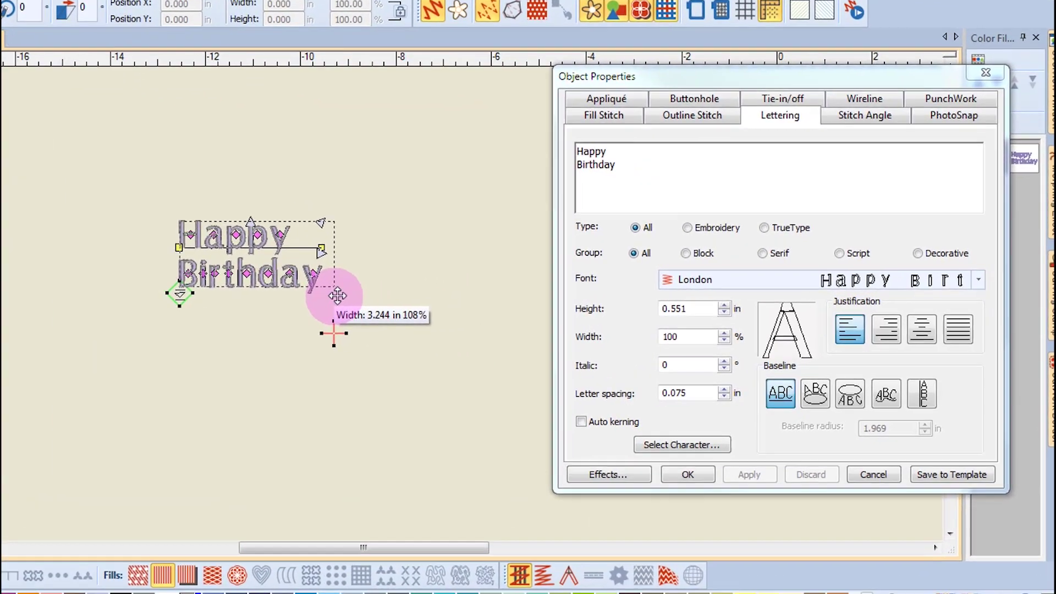
drag(459, 295, 494, 296)
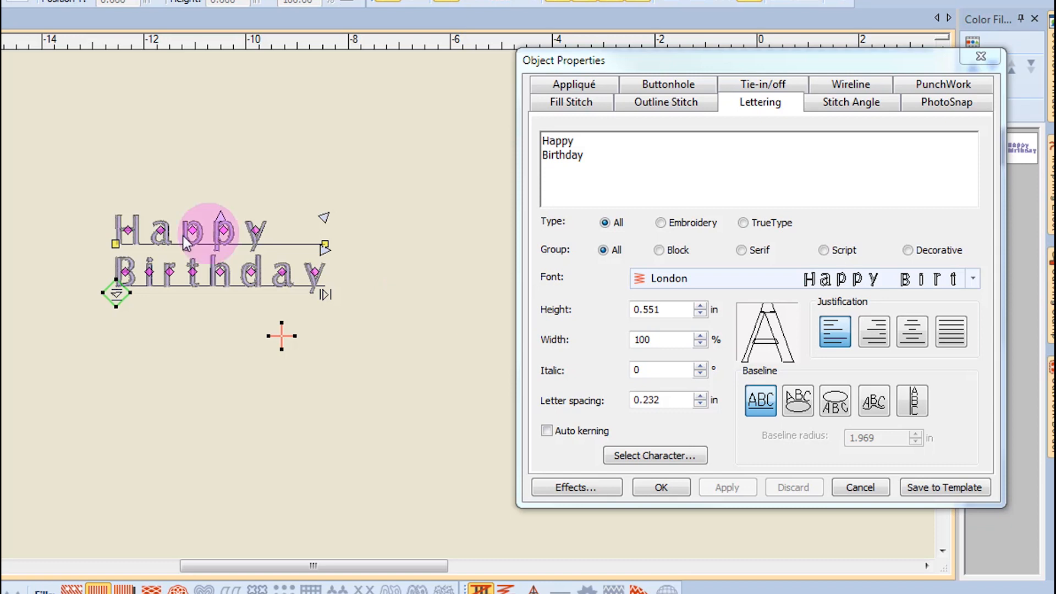
Select the letter a in Happy by its diamond and nudge it slightly left.
click(161, 233)
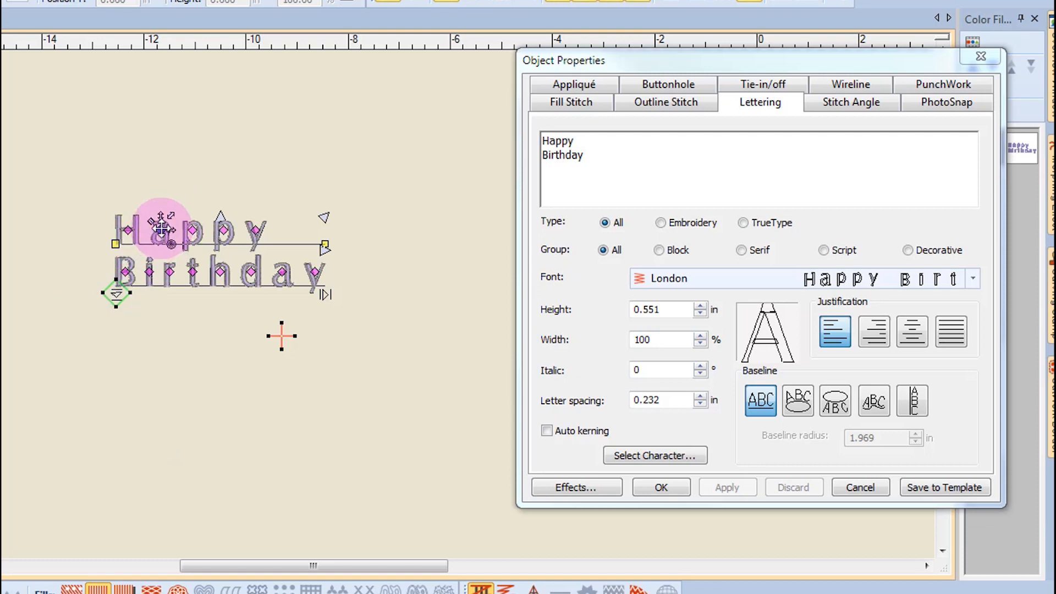
drag(162, 224, 154, 224)
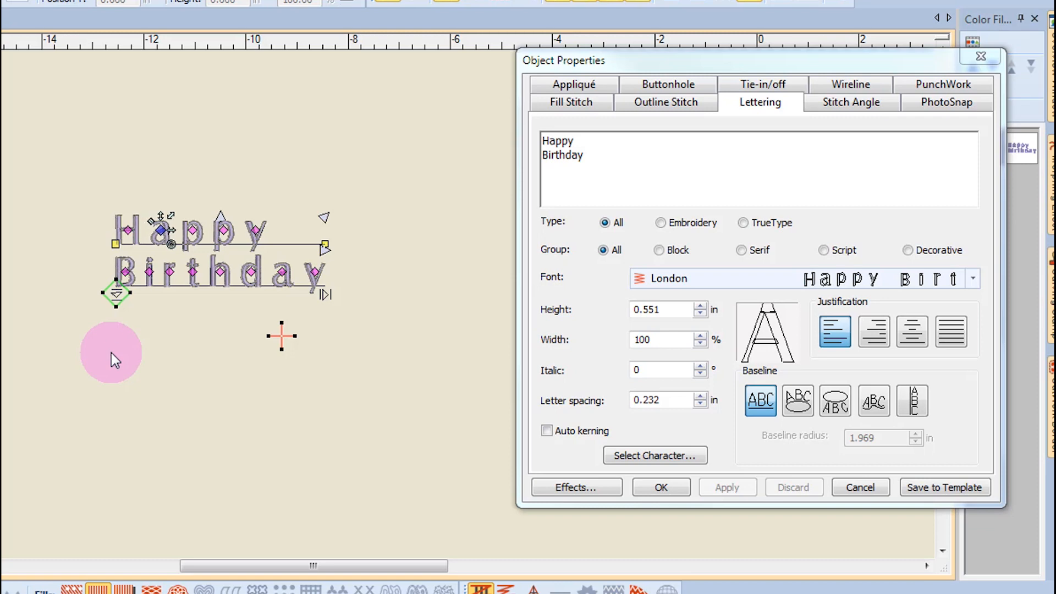
Select the Birthday letters and move them about 0.168 in to the left.
click(125, 273)
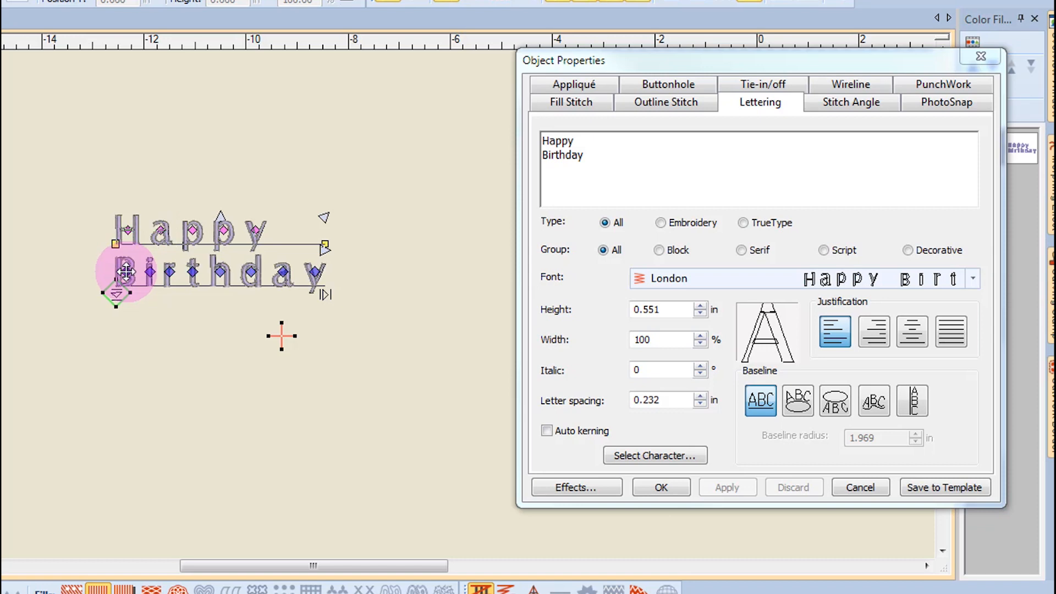
drag(126, 273, 107, 273)
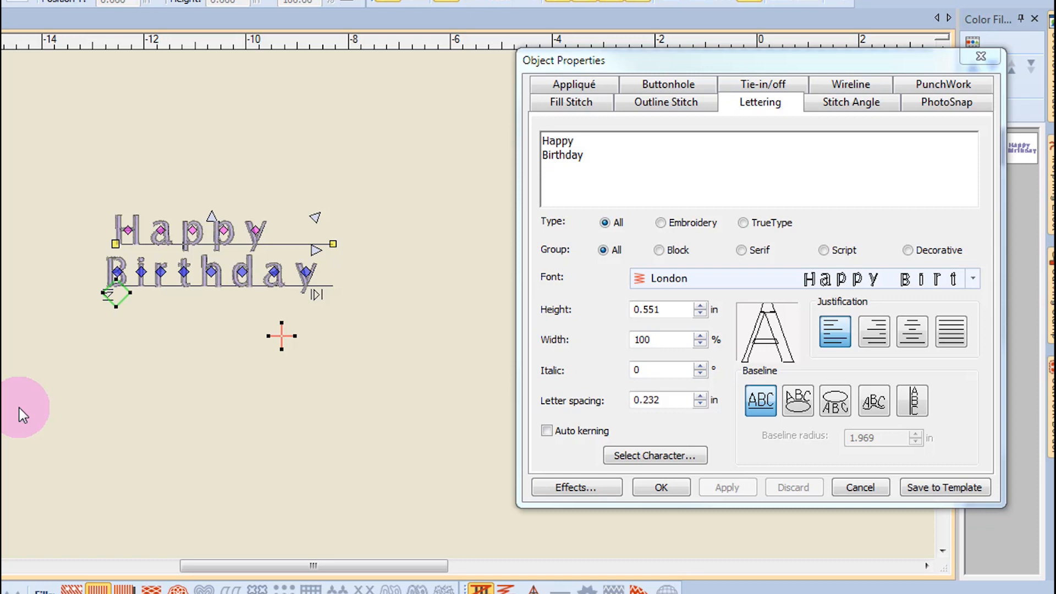
Drag the line-spacing handle down so the Birthday line sits noticeably lower under Happy.
mouse_move(114, 296)
mouse_down()
mouse_move(105, 309)
mouse_move(55, 297)
mouse_up()
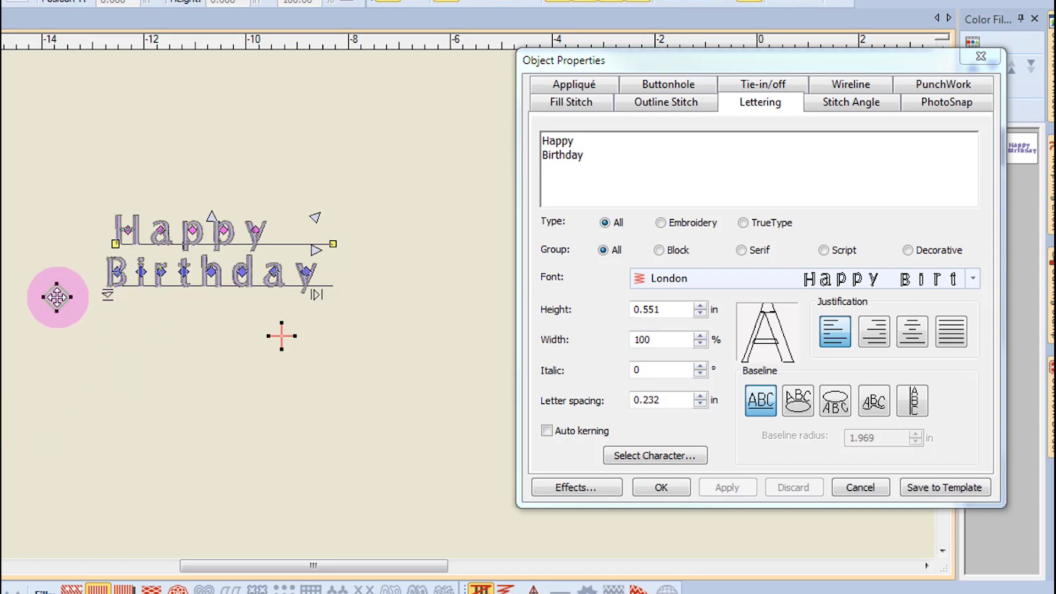
click(107, 295)
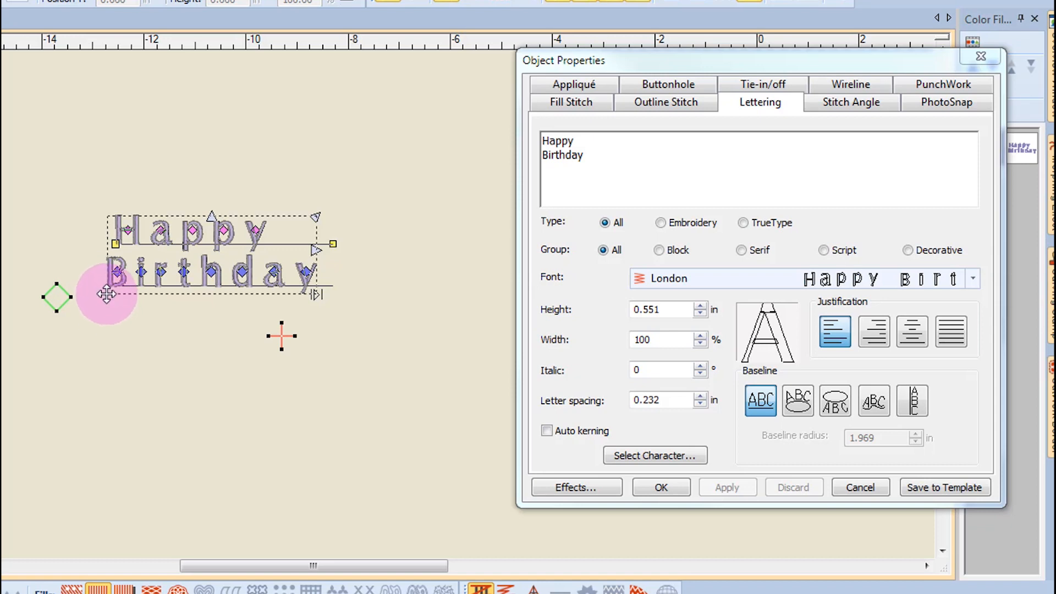
drag(107, 295, 109, 318)
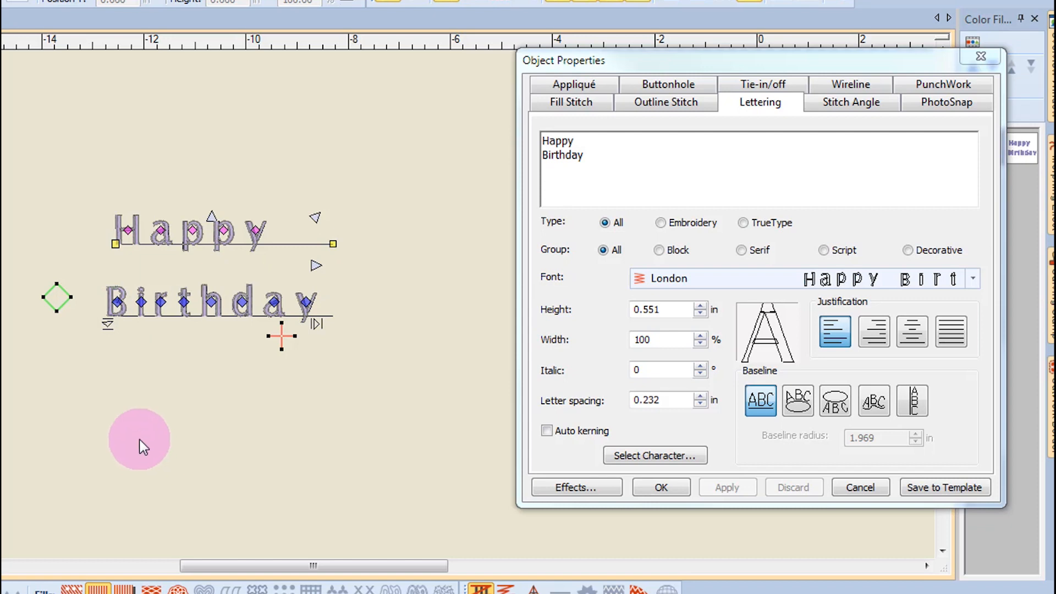